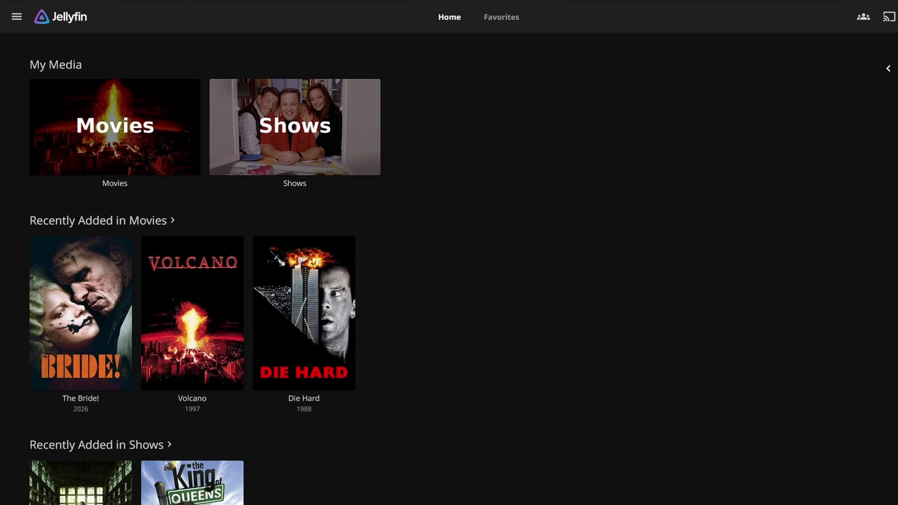
# Open the plugins page in the server administration and browse the available plugins
pyautogui.click(17, 17)
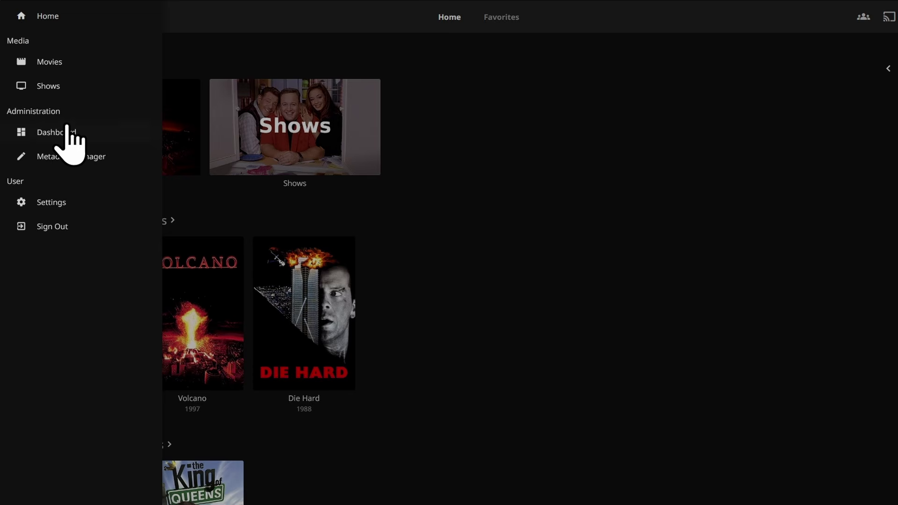
pyautogui.click(67, 132)
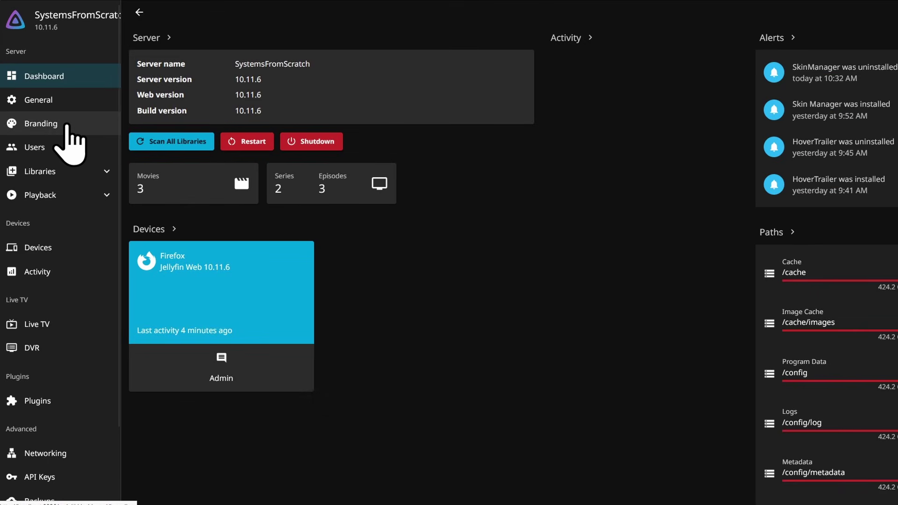
pyautogui.click(23, 402)
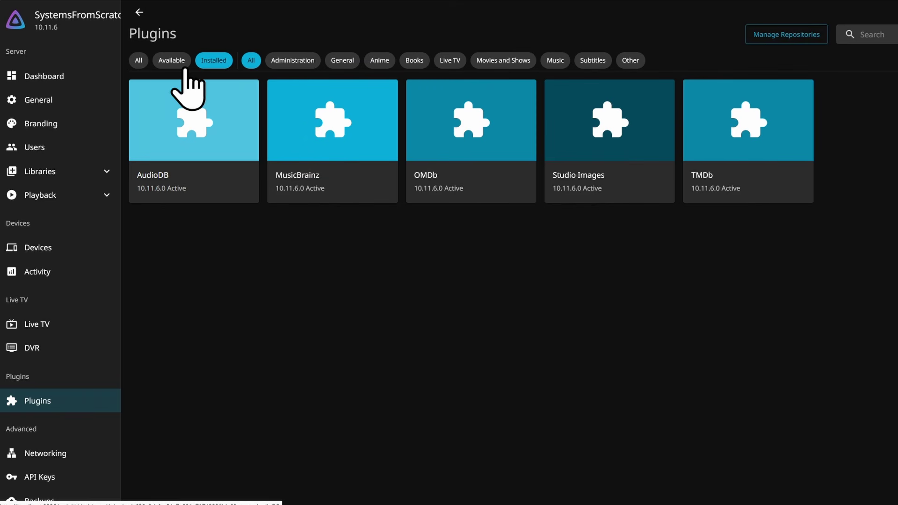
pyautogui.click(168, 63)
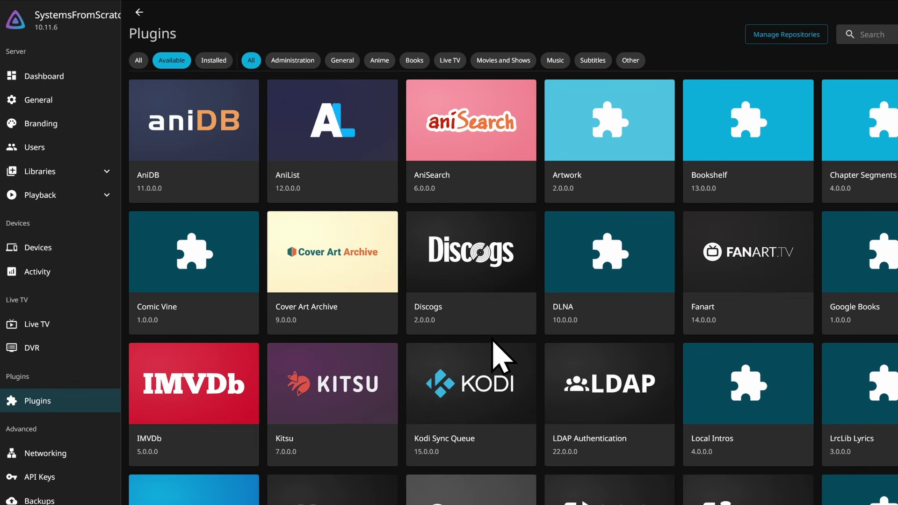
pyautogui.scroll(-8, 493, 344)
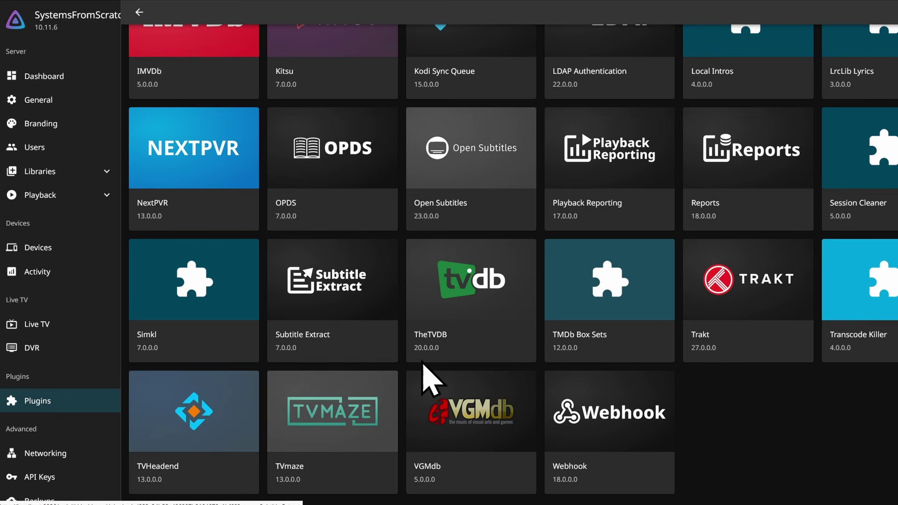
pyautogui.scroll(8, 749, 321)
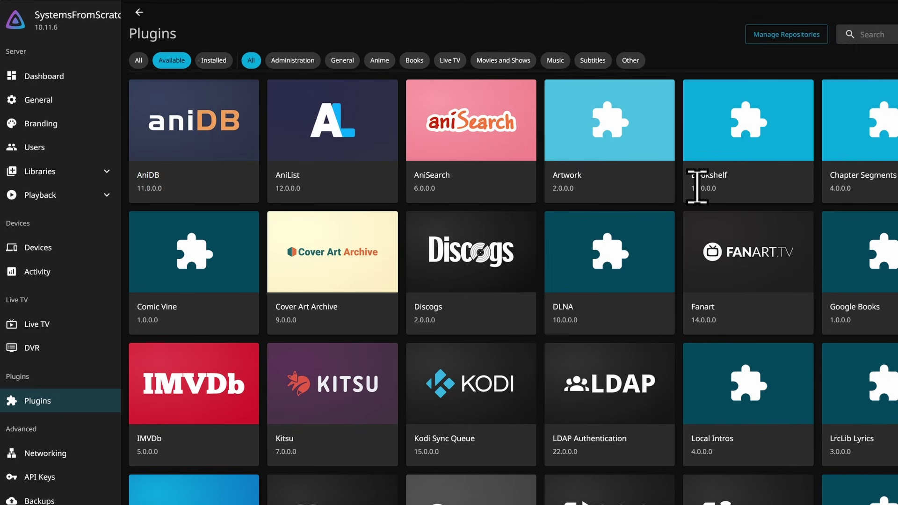
pyautogui.click(797, 34)
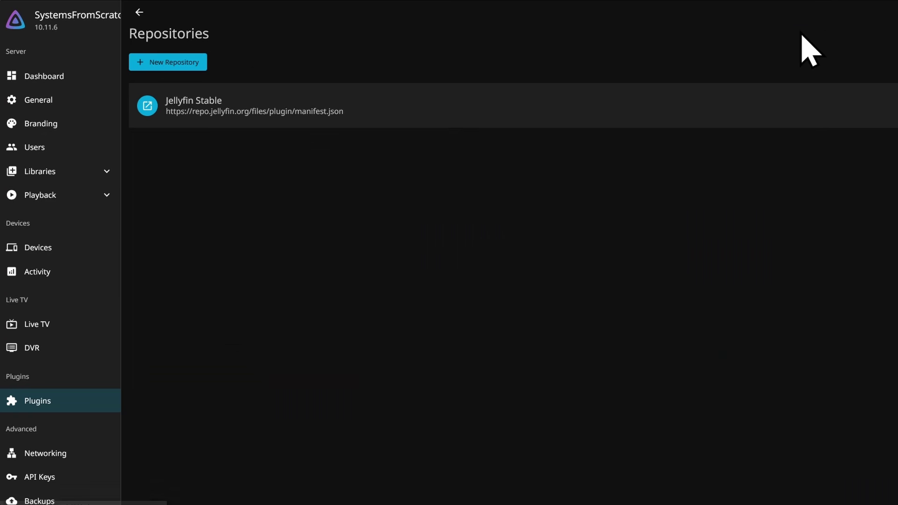
pyautogui.click(178, 67)
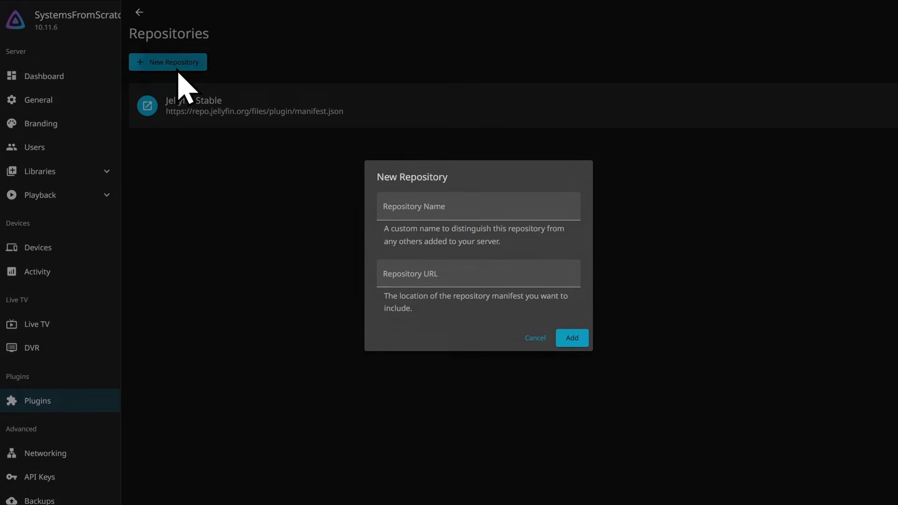
pyautogui.click(415, 202)
pyautogui.write('Skin ')
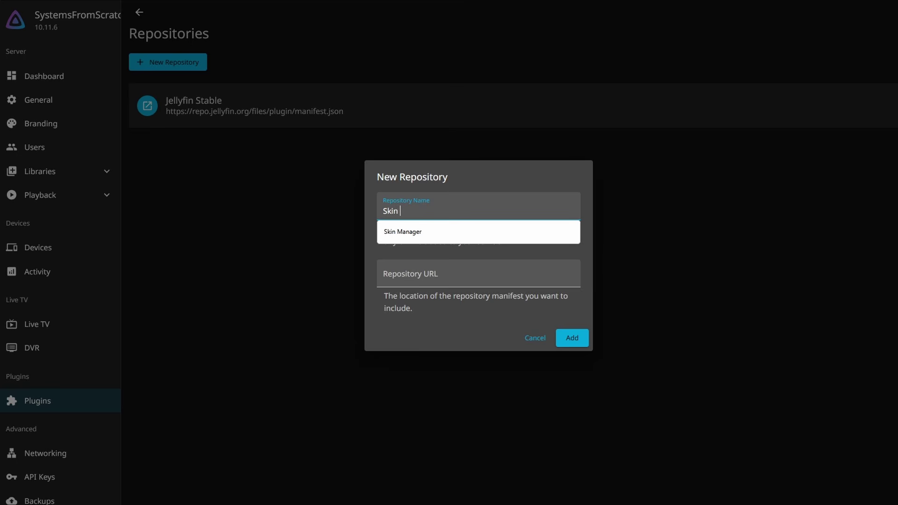
pyautogui.write('Manager')
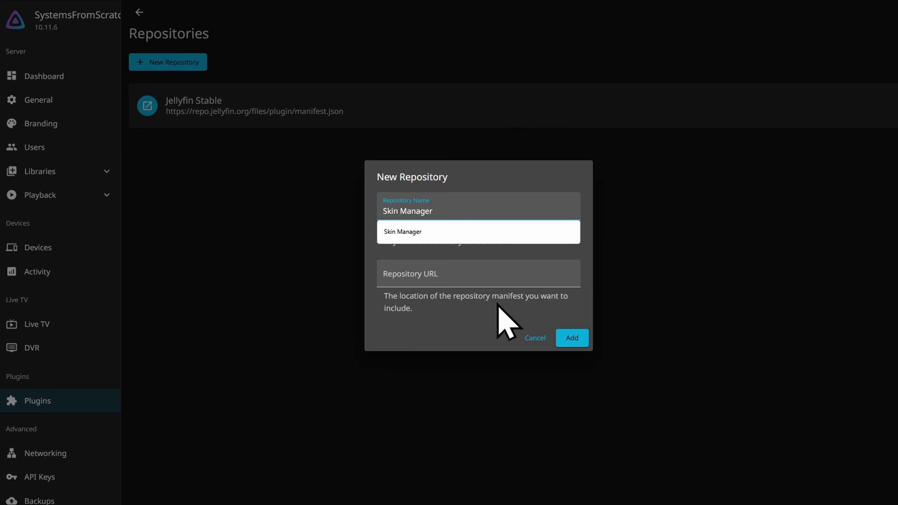
pyautogui.click(474, 267)
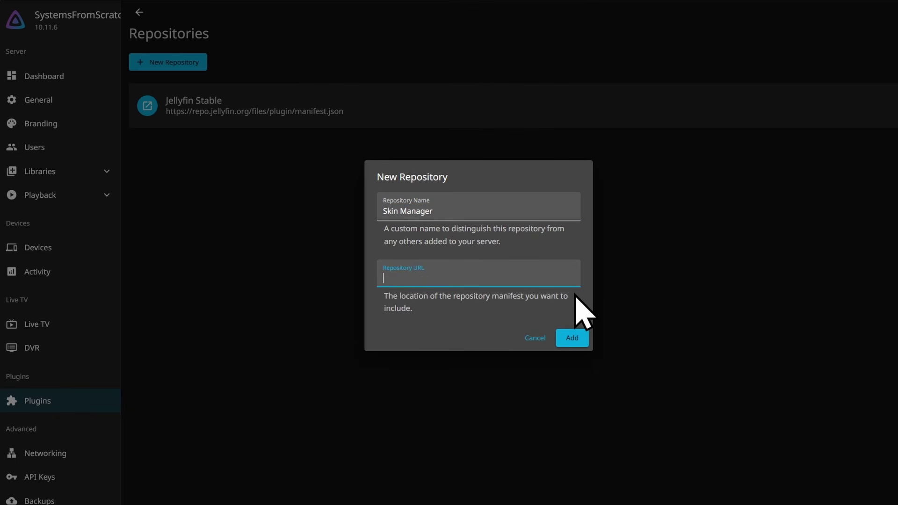
pyautogui.click(575, 299)
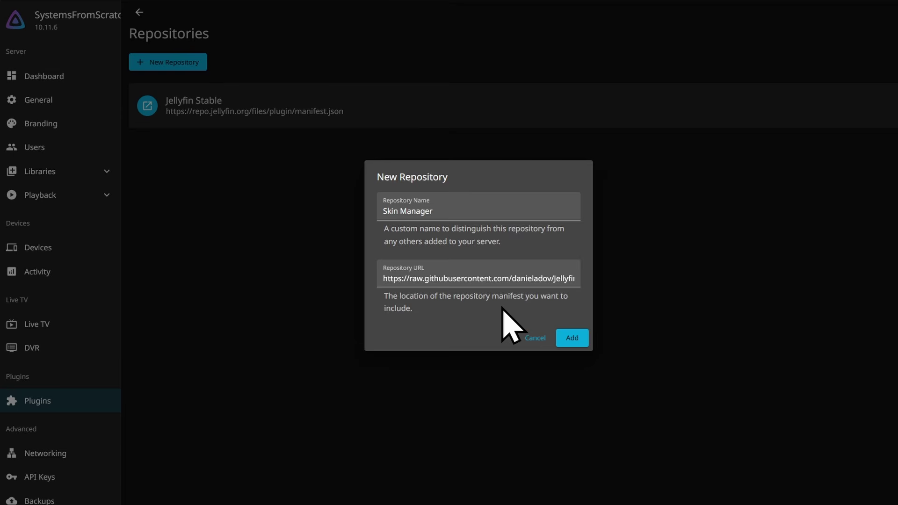
pyautogui.click(572, 339)
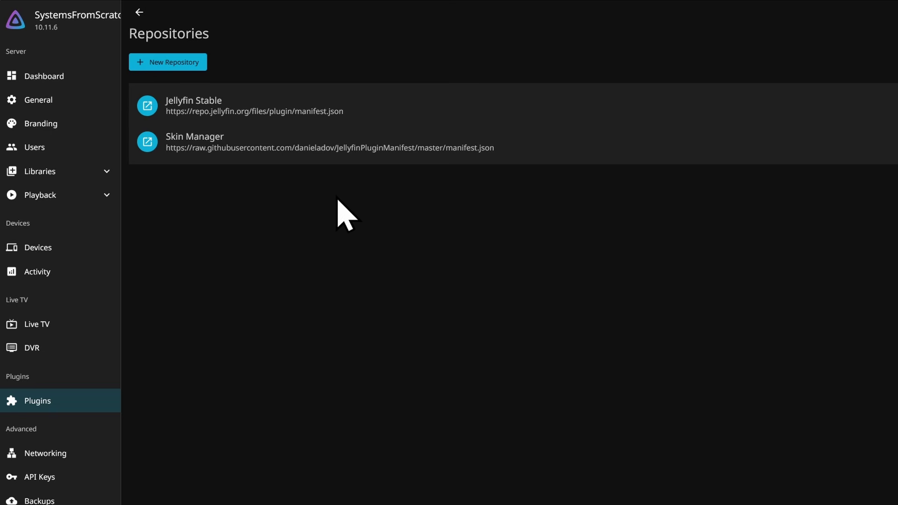
# Search the available plugins for "ski" and install the Skin Manager plugin, accepting the third-party installation
pyautogui.click(68, 398)
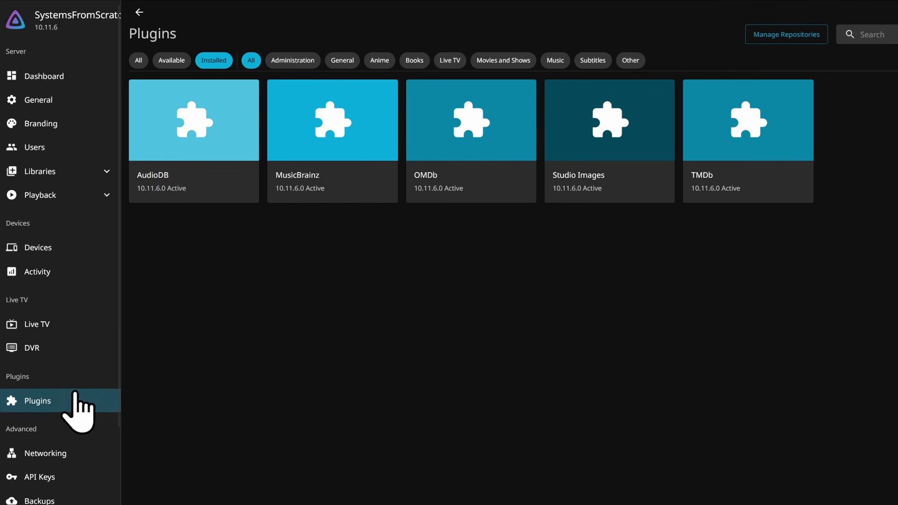
pyautogui.click(172, 60)
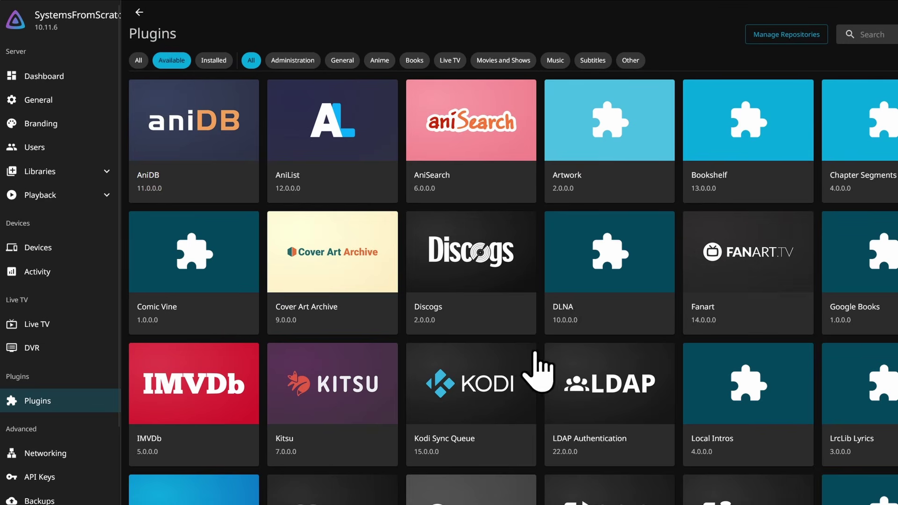
pyautogui.click(44, 8)
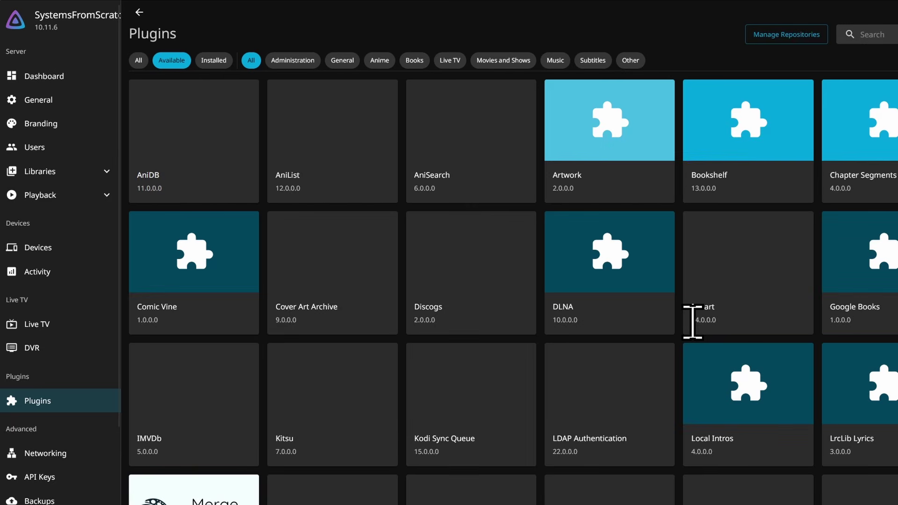
pyautogui.click(867, 26)
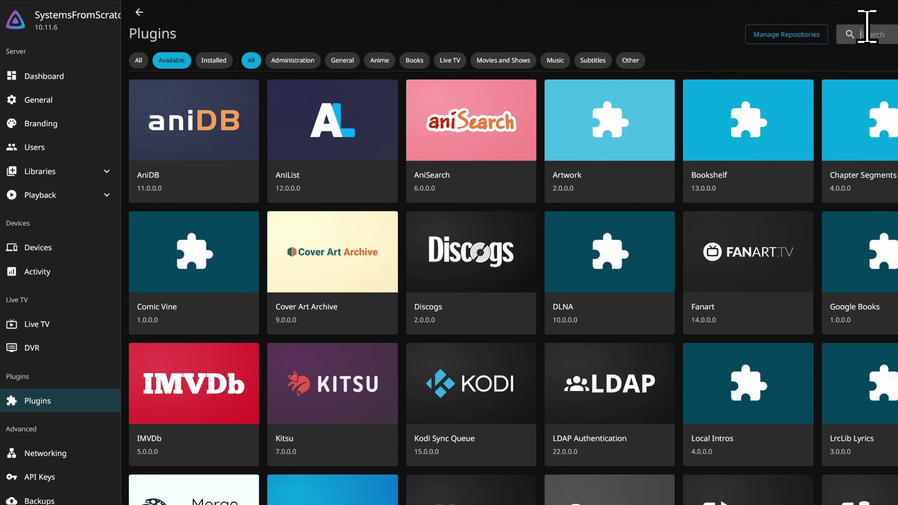
pyautogui.write('ski')
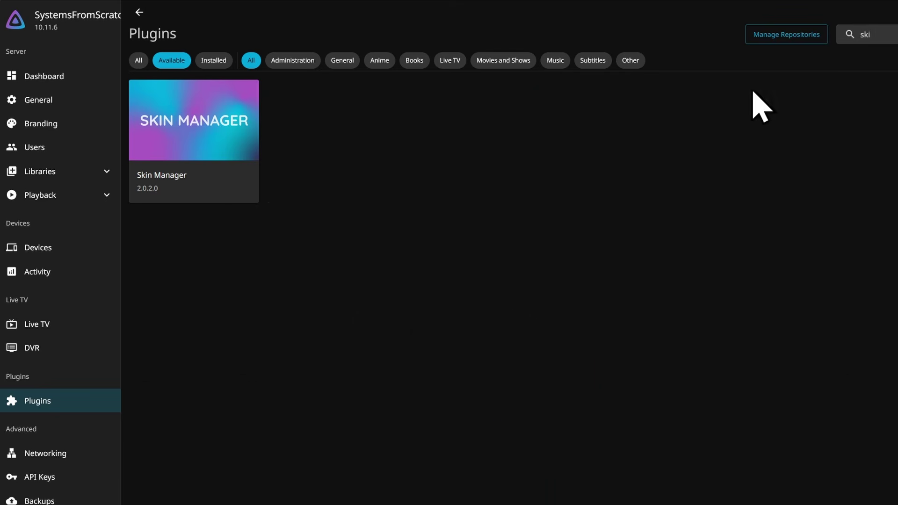
pyautogui.click(216, 150)
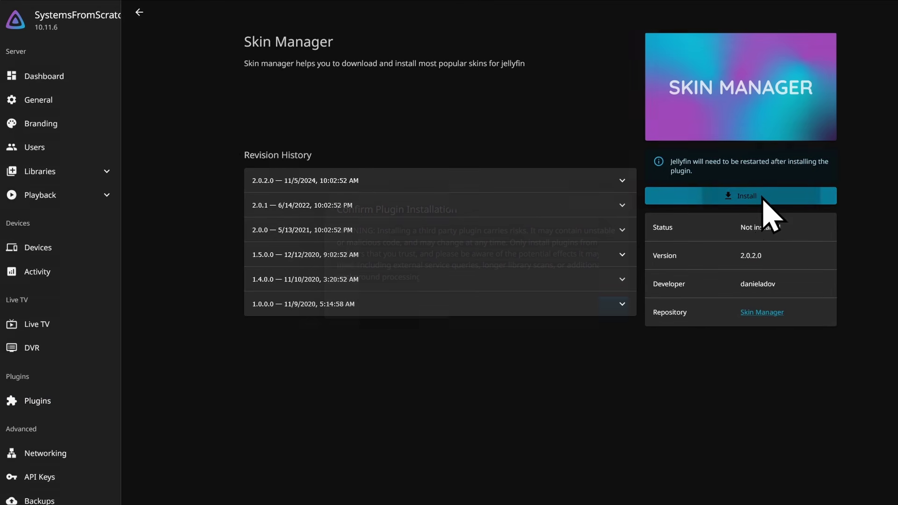
pyautogui.click(709, 198)
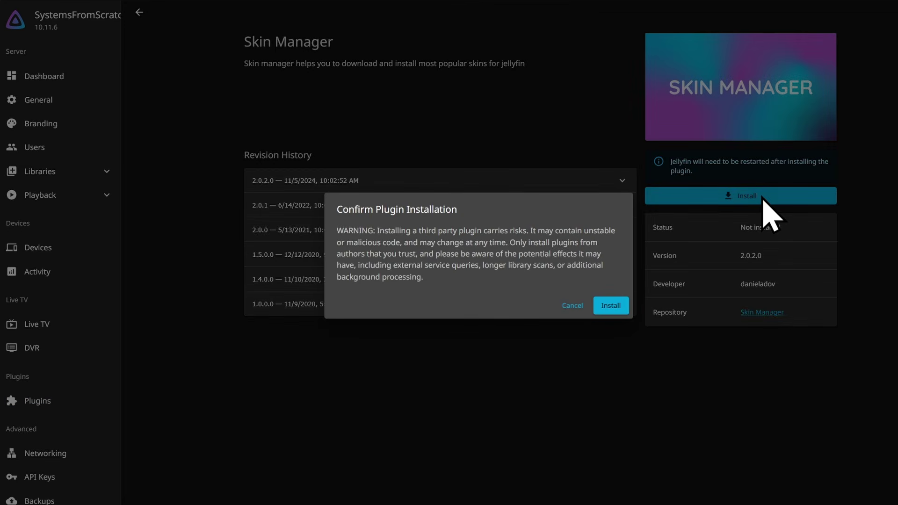
pyautogui.click(606, 309)
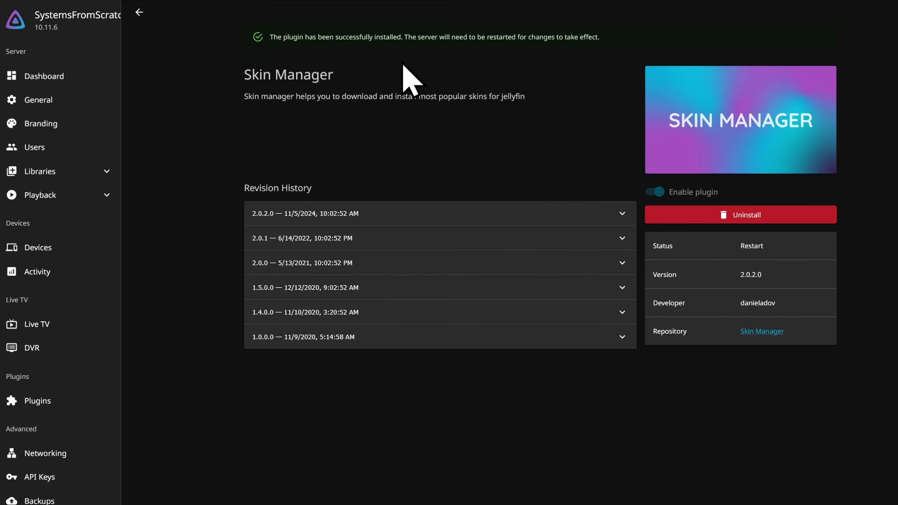
# Restart the Jellyfin server from the dashboard to activate the installed plugin
pyautogui.click(68, 75)
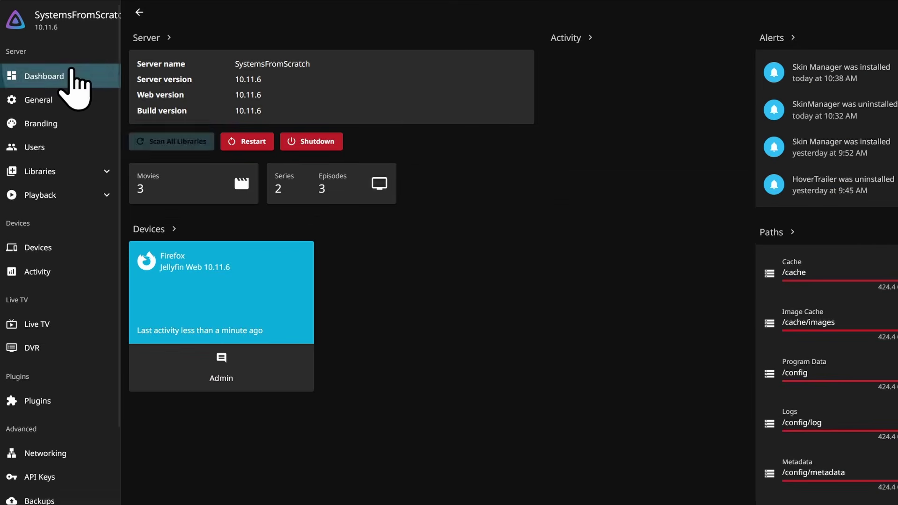
pyautogui.click(256, 146)
pyautogui.click(540, 285)
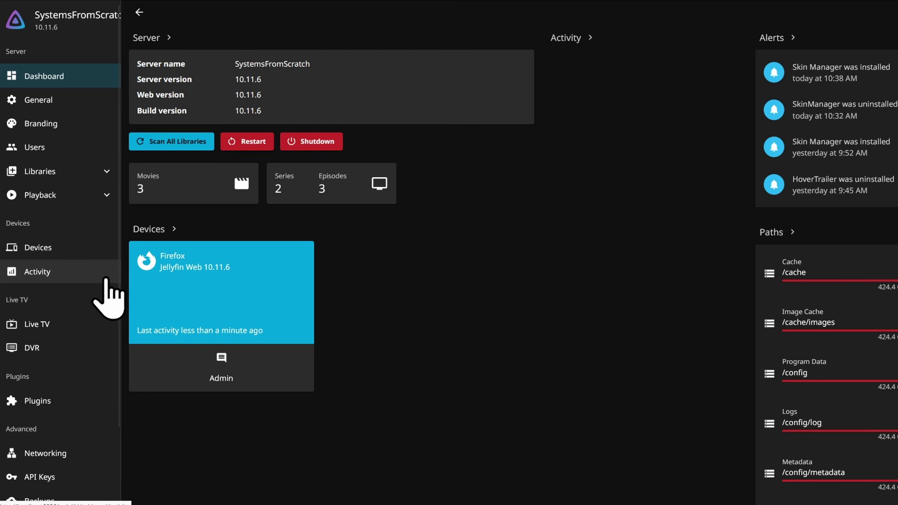
# Open the settings of the installed SkinManager plugin and examine the previews of the Default skin
pyautogui.click(51, 403)
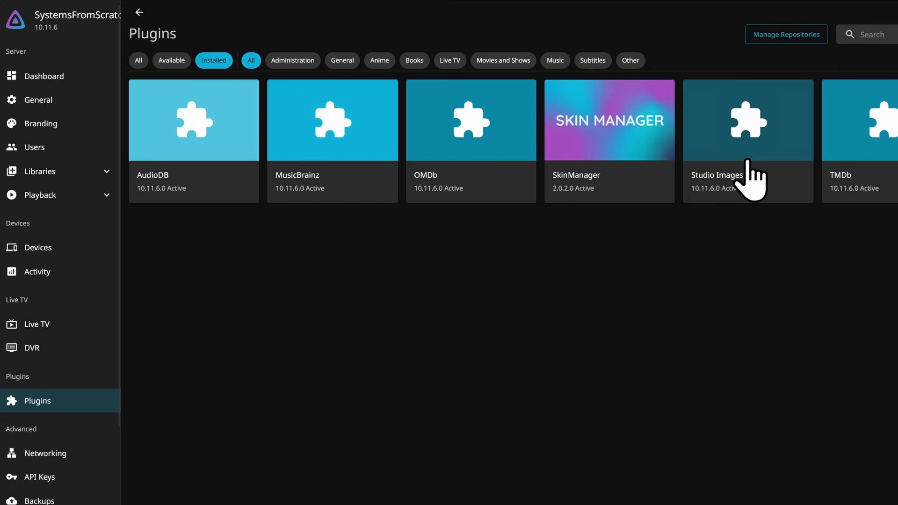
pyautogui.click(614, 152)
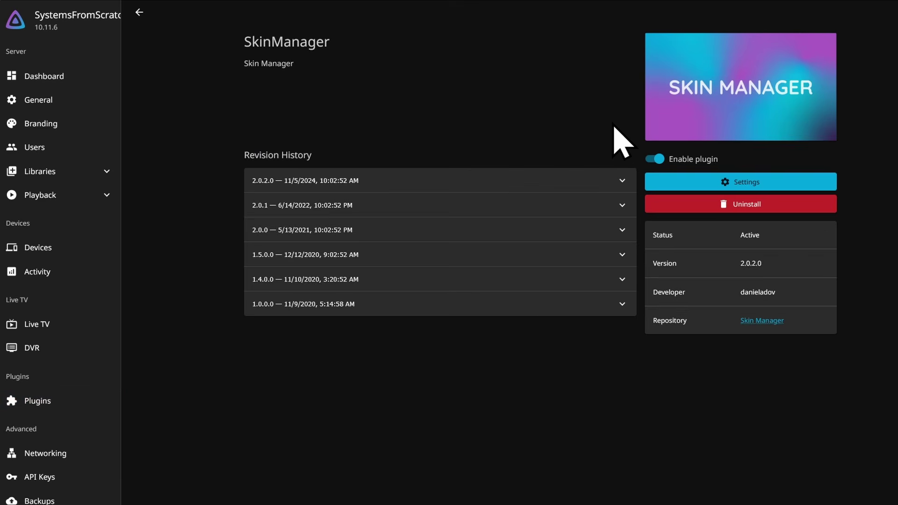
pyautogui.click(758, 182)
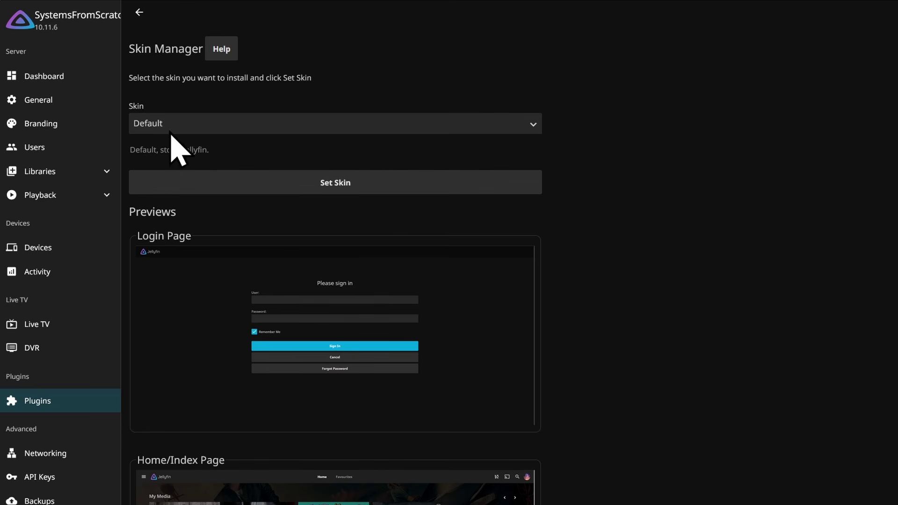
pyautogui.scroll(-10, 601, 176)
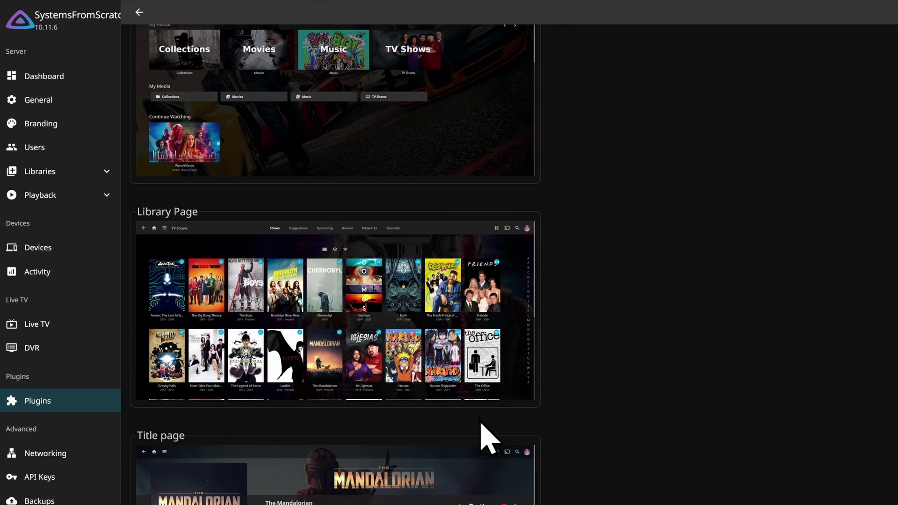
pyautogui.scroll(-4, 440, 243)
pyautogui.scroll(14, 538, 280)
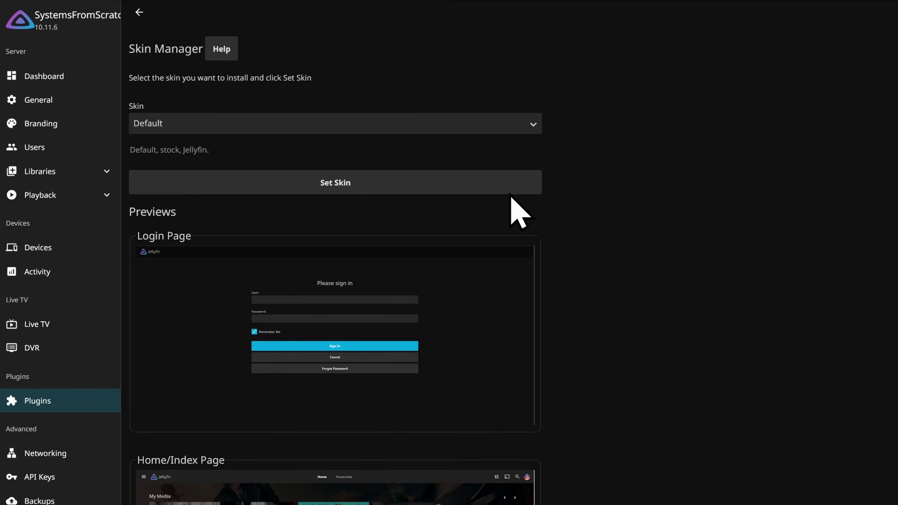
# Choose the JellyTheme skin in Skin Manager and look through its options and previews
pyautogui.click(249, 126)
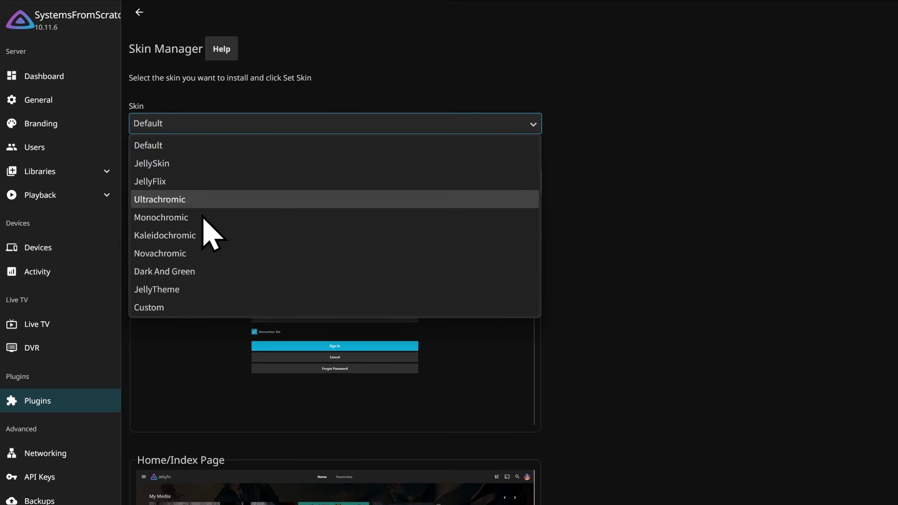
pyautogui.click(213, 294)
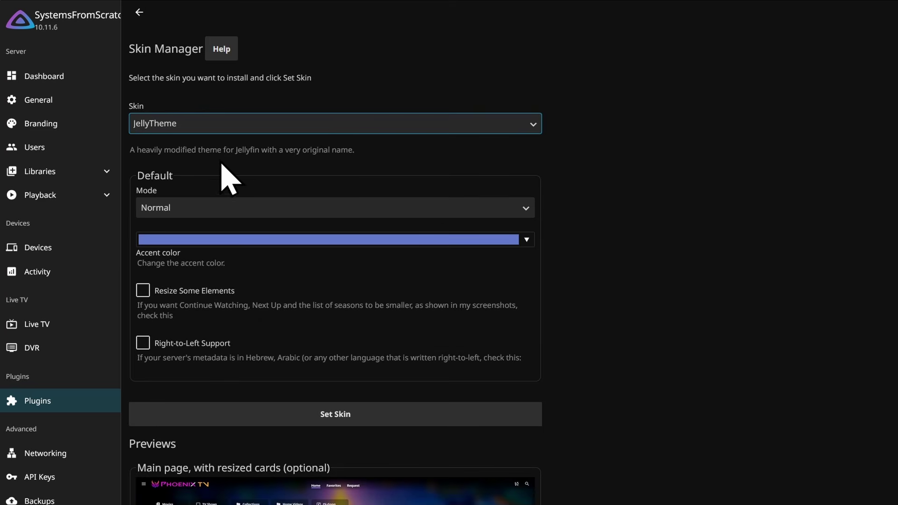
pyautogui.scroll(-5, 619, 159)
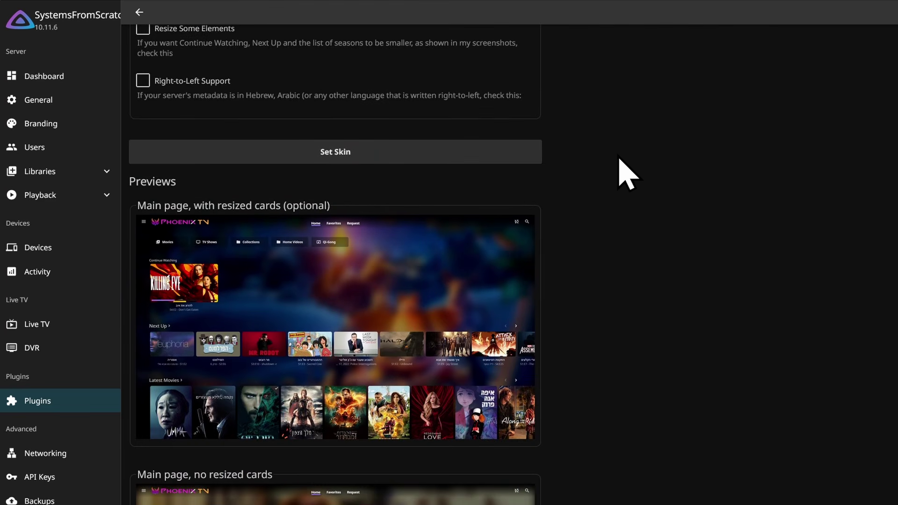
pyautogui.scroll(-1, 618, 159)
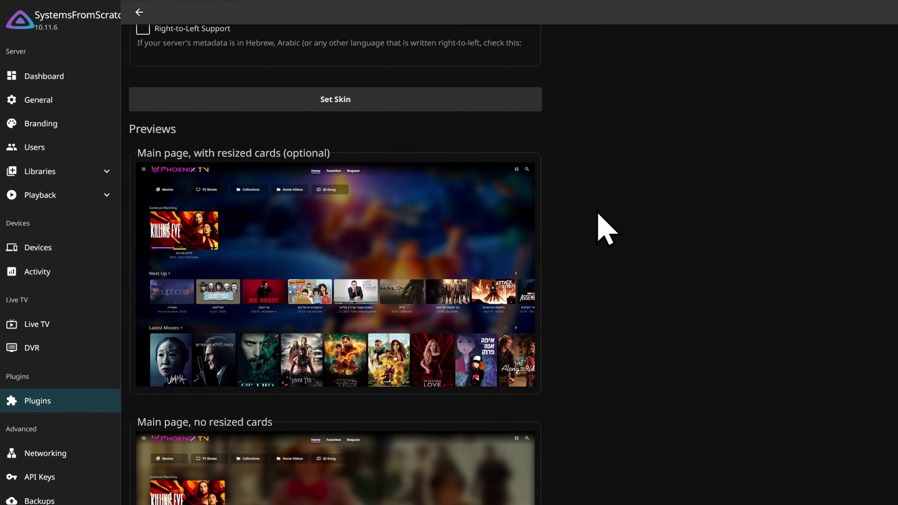
pyautogui.scroll(-9, 594, 227)
pyautogui.scroll(15, 594, 227)
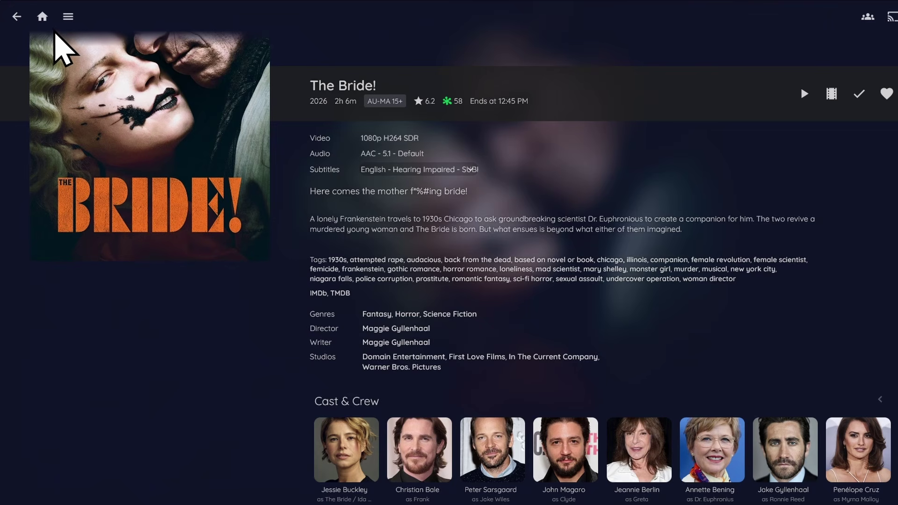
# Leave the movie page, choose the Kaleidochromic skin in Skin Manager, and look through its options and previews
pyautogui.click(44, 21)
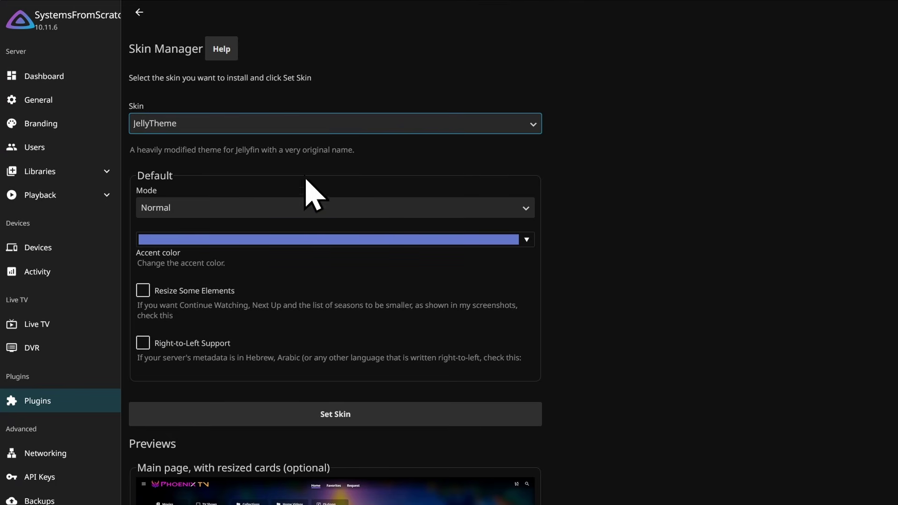
pyautogui.click(294, 126)
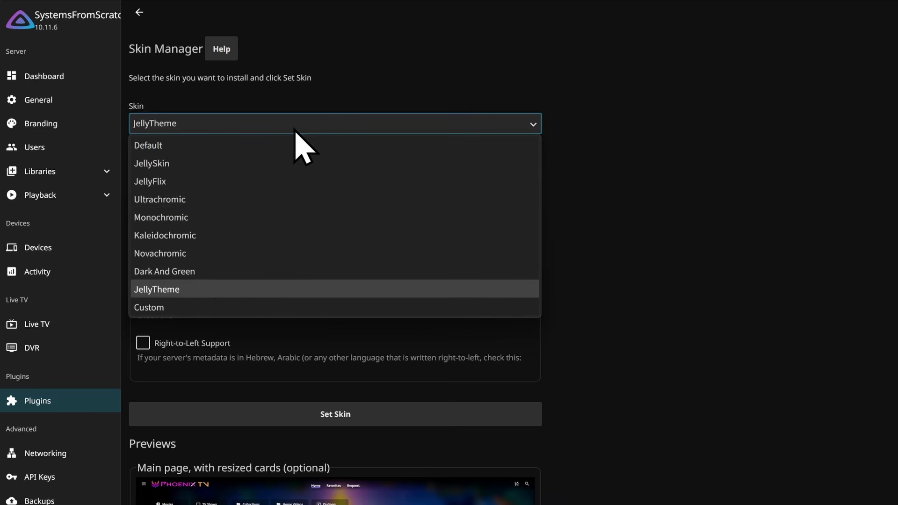
pyautogui.click(189, 235)
pyautogui.scroll(-1, 585, 232)
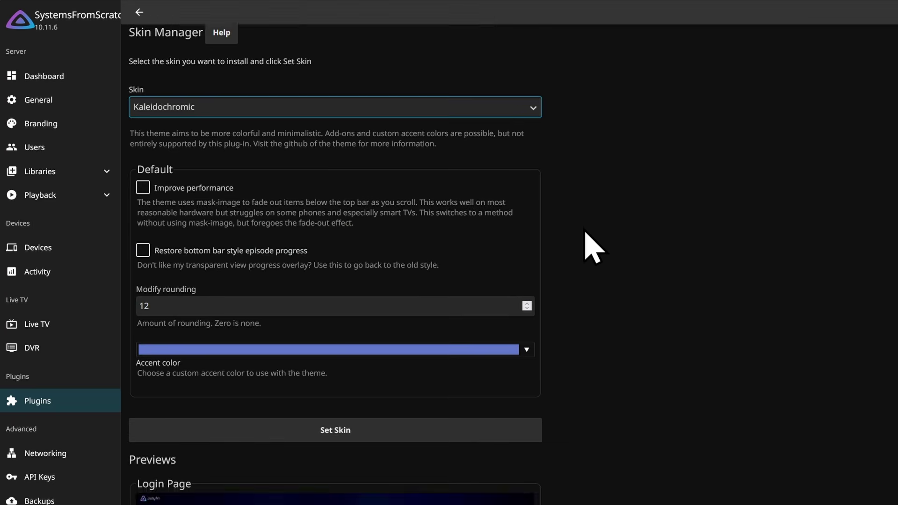
pyautogui.scroll(-15, 592, 246)
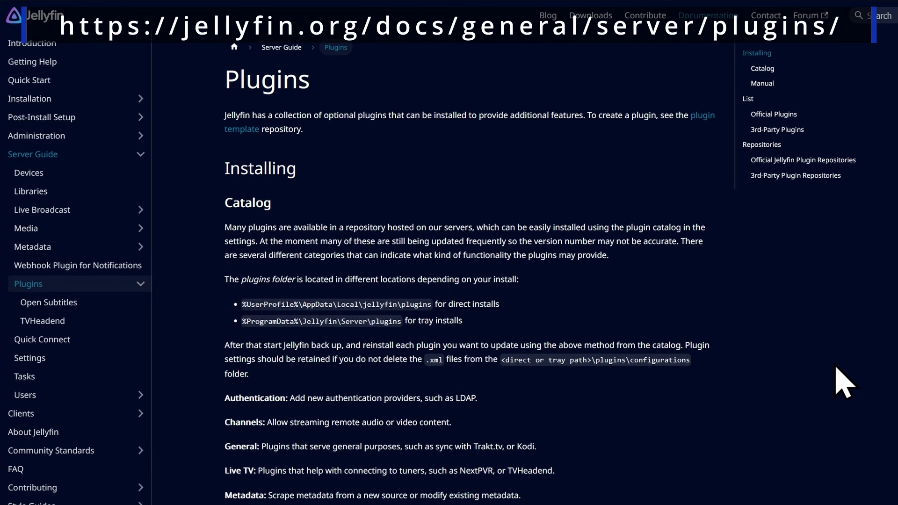
# Look through the official plugins in the Jellyfin plugin documentation and examine the Anilist plugin's GitHub readme
pyautogui.scroll(-10, 401, 331)
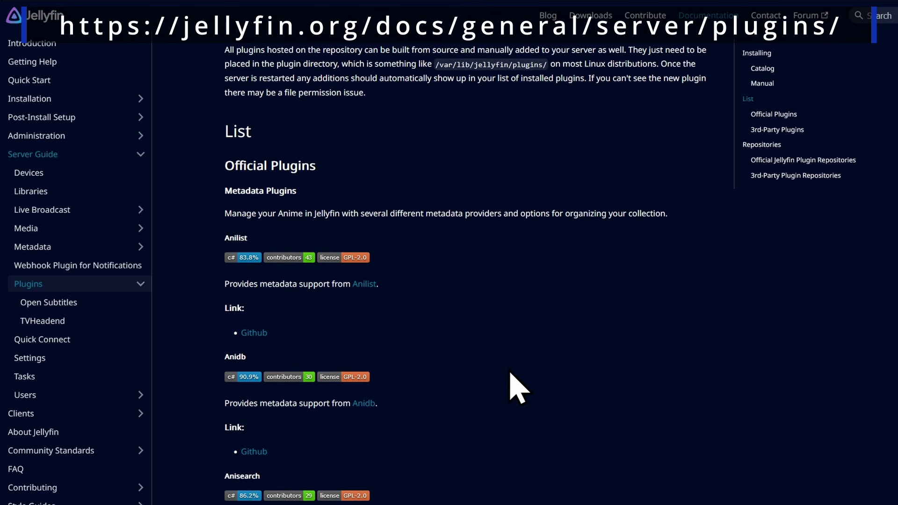
pyautogui.scroll(-1, 511, 373)
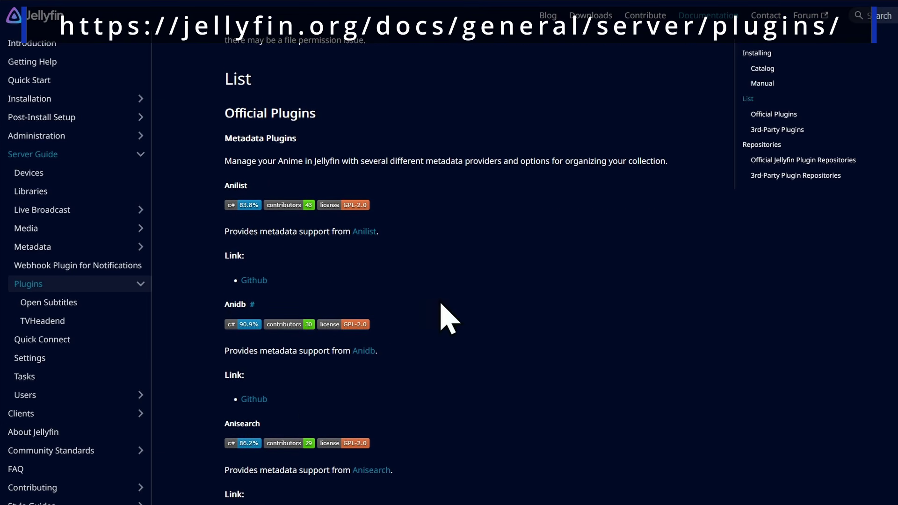
pyautogui.click(253, 281)
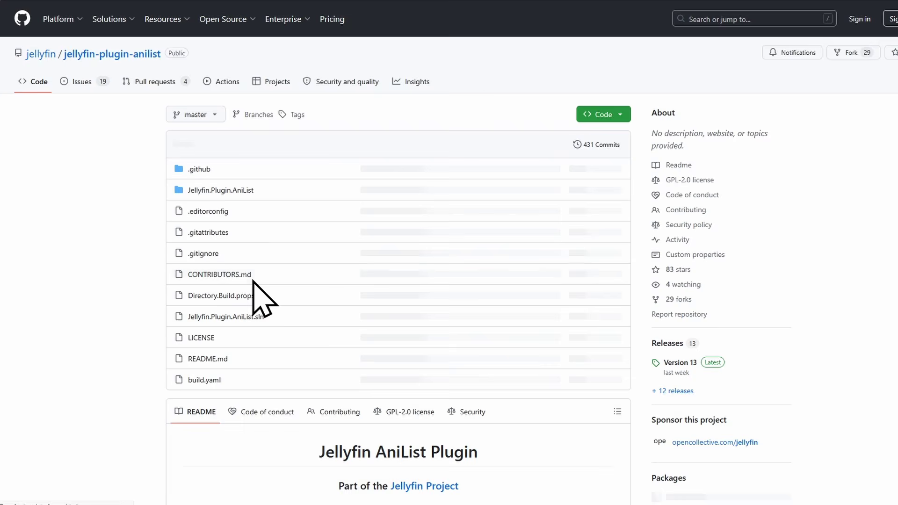
pyautogui.scroll(-13, 321, 331)
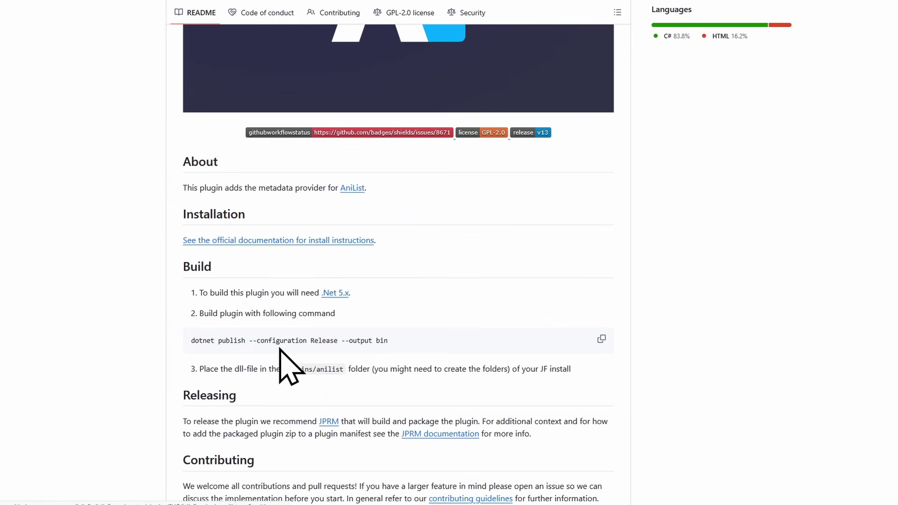
pyautogui.scroll(-3, 281, 355)
pyautogui.click(460, 2)
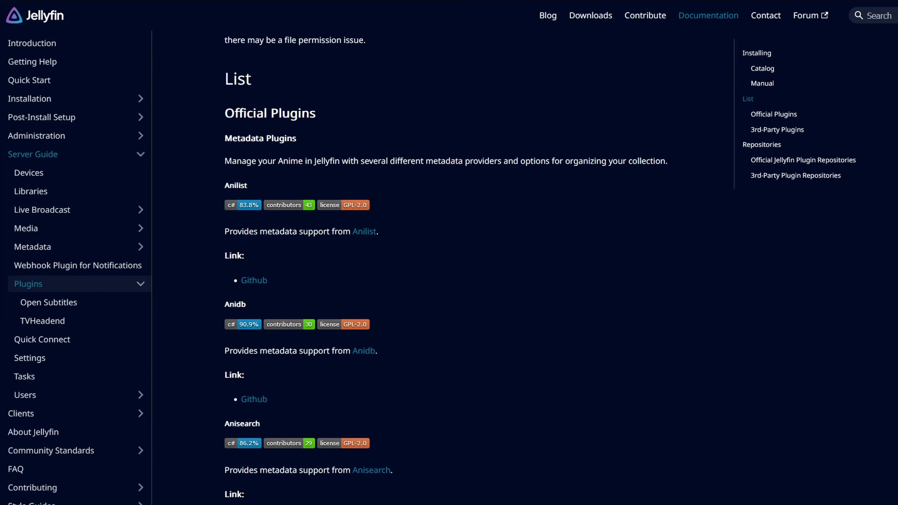
# Browse the rest of the documentation's plugin list and examine the official and third-party plugin repositories
pyautogui.scroll(-20, 463, 267)
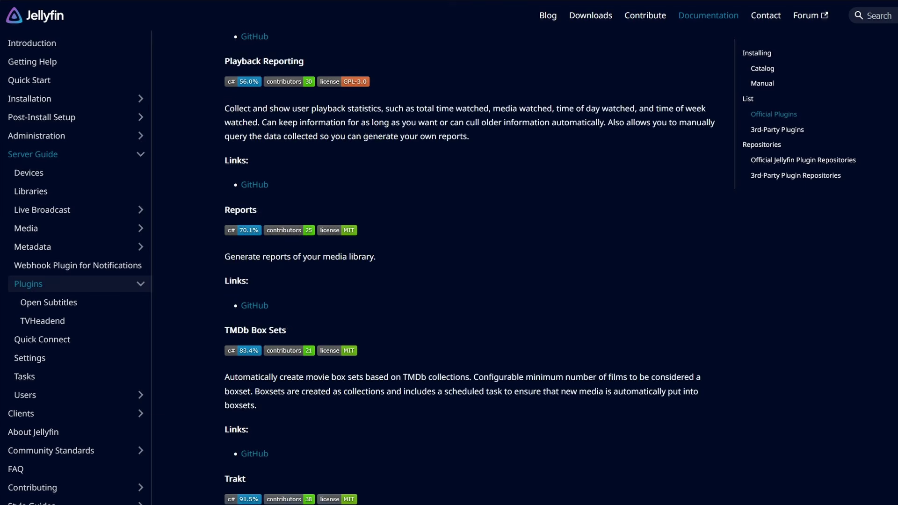
pyautogui.scroll(-20, 463, 267)
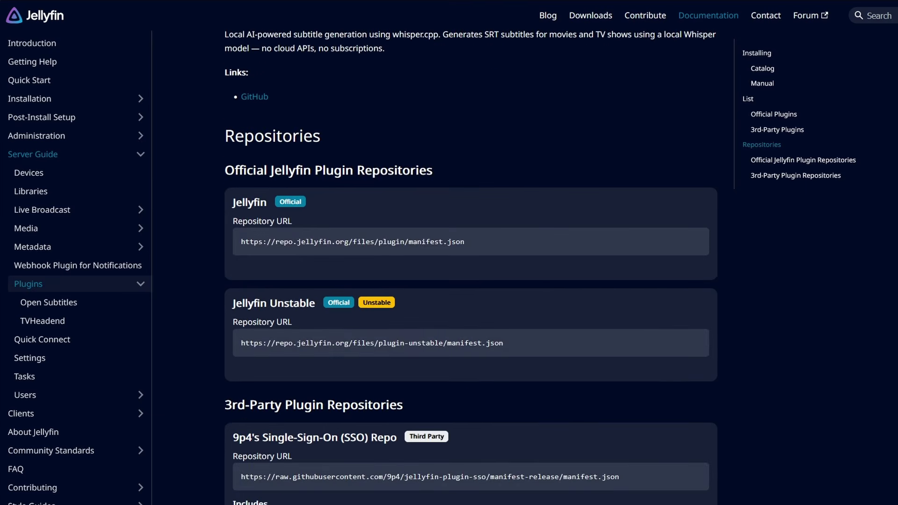
pyautogui.scroll(-8, 751, 249)
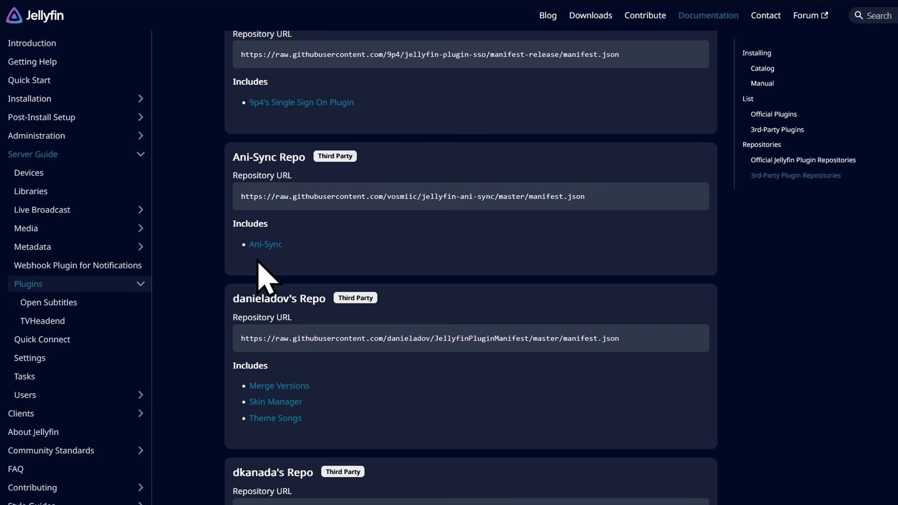
pyautogui.scroll(-3, 650, 250)
pyautogui.scroll(-5, 653, 259)
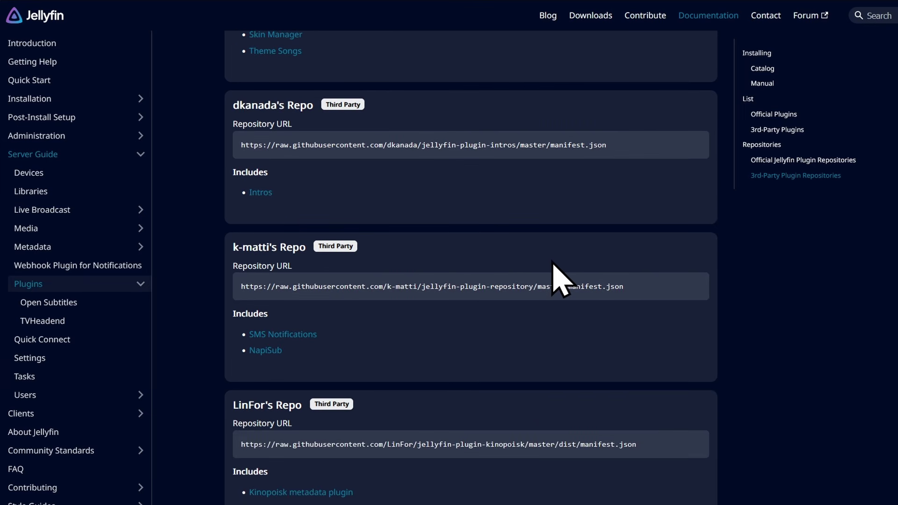
pyautogui.scroll(-4, 491, 236)
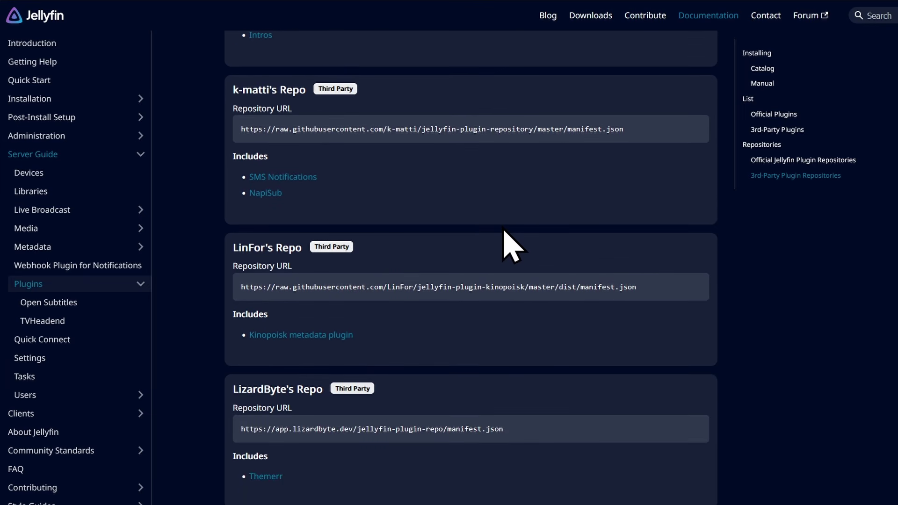
pyautogui.scroll(-8, 504, 229)
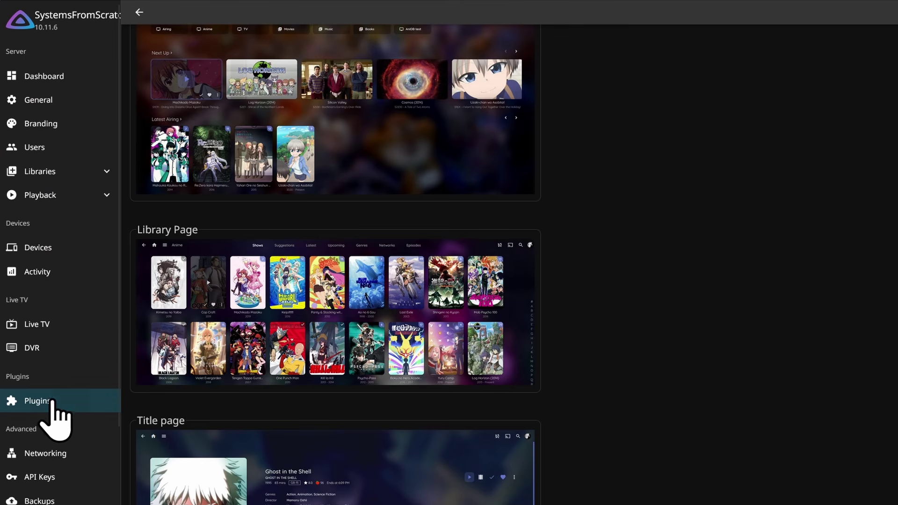
# Return to the Jellyfin dashboard's installed plugins and open the details page of SkinManager
pyautogui.click(52, 402)
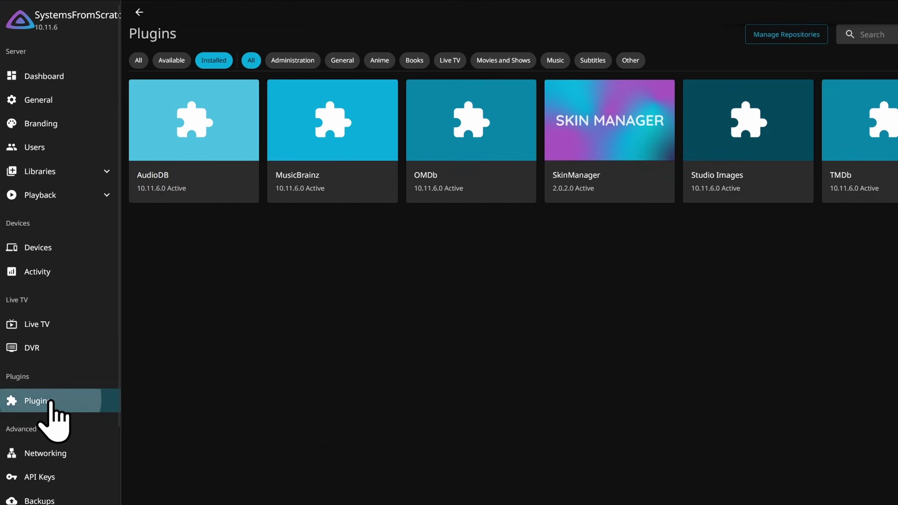
pyautogui.click(631, 137)
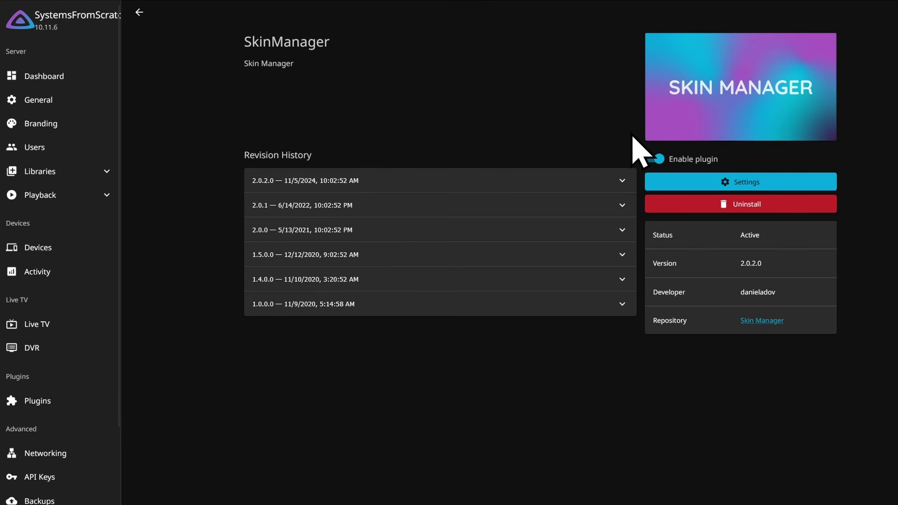